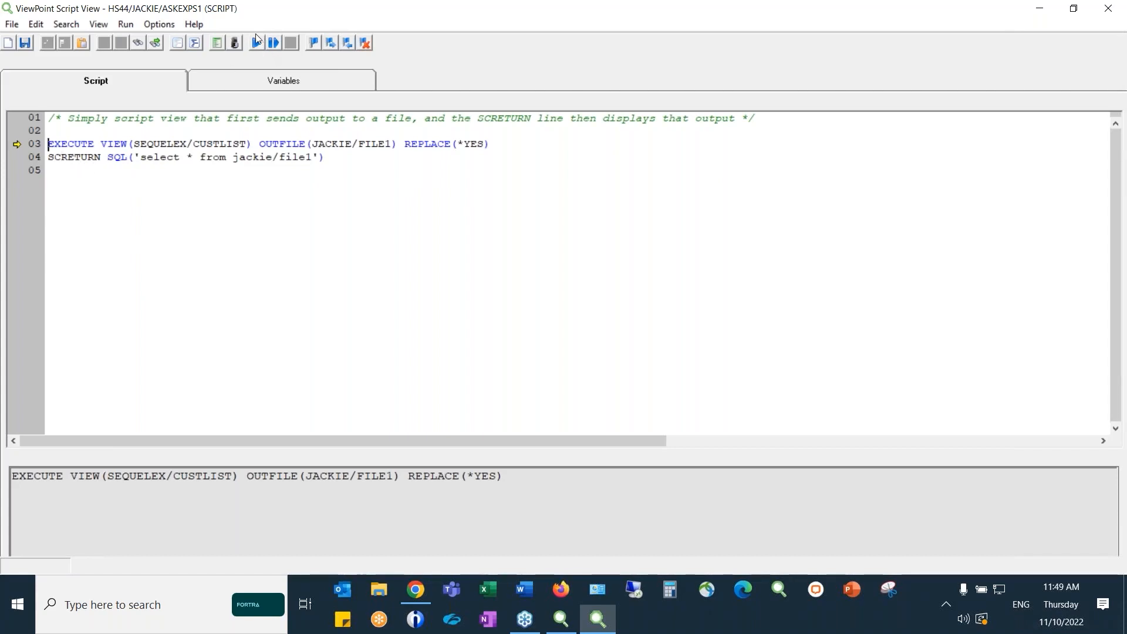
- Run the ASKEXPS1 script view to display its customer results, and close the results window and the script designer
{"action": "left_click", "coordinate": [257, 43]}
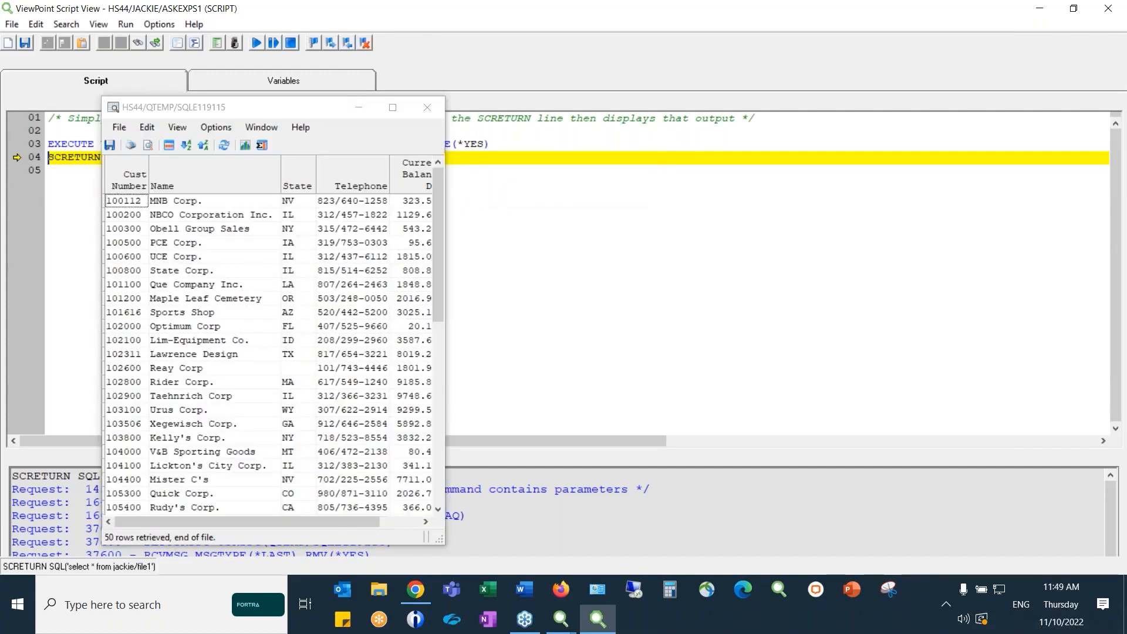
{"action": "left_click_drag", "start_coordinate": [329, 109], "coordinate": [362, 96]}
{"action": "left_click", "coordinate": [472, 94]}
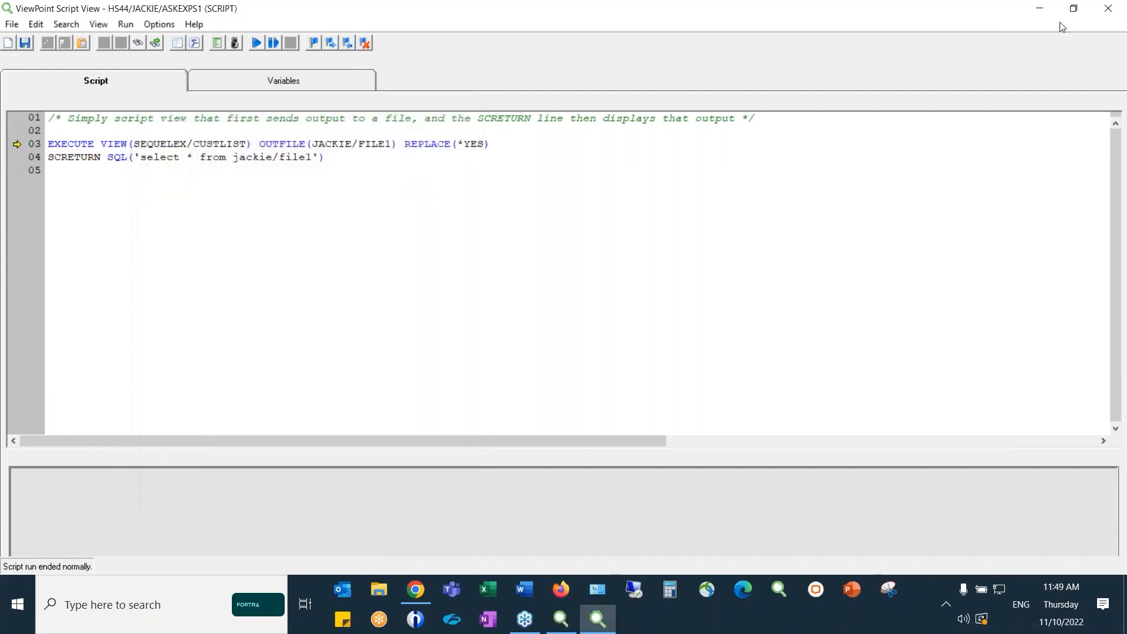
{"action": "left_click", "coordinate": [1104, 11]}
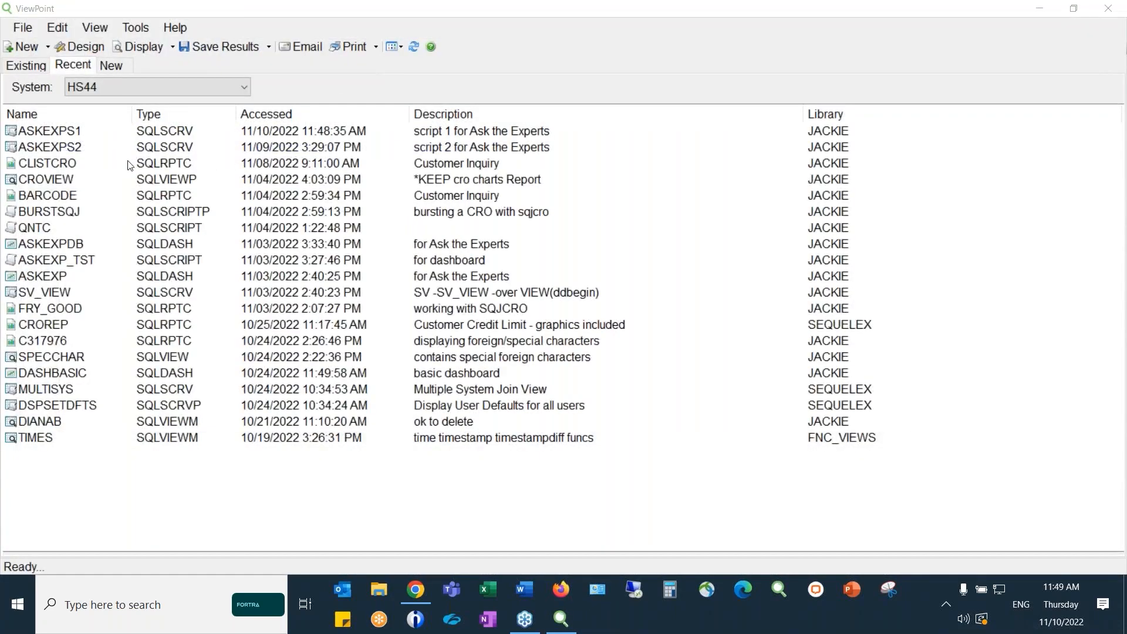
- Open the ASKEXPS2 script view in design mode, examine its remote server name and the files joined in the SCRETURN line, and close it
{"action": "right_click", "coordinate": [76, 147]}
{"action": "left_click", "coordinate": [107, 191]}
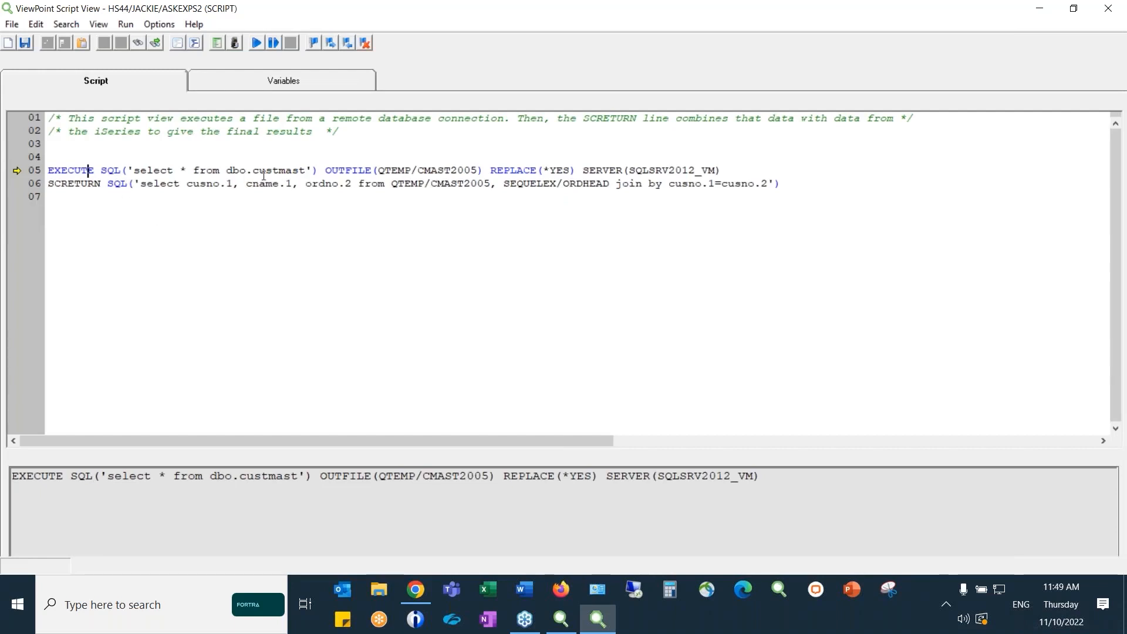
{"action": "left_click_drag", "start_coordinate": [628, 169], "coordinate": [695, 168]}
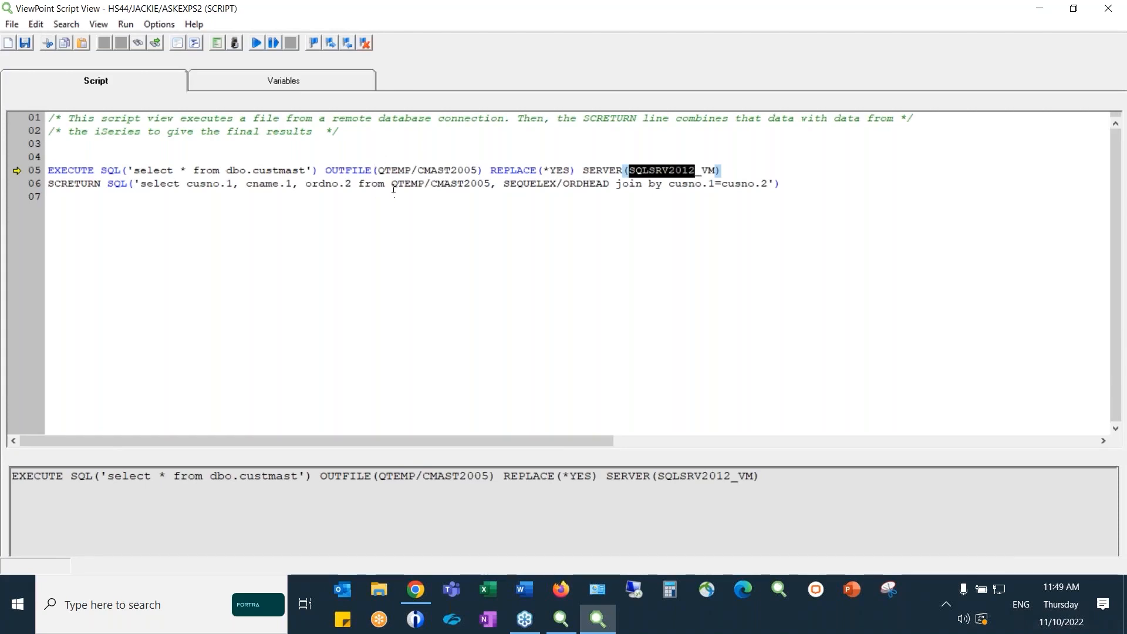
{"action": "left_click_drag", "start_coordinate": [393, 185], "coordinate": [486, 186]}
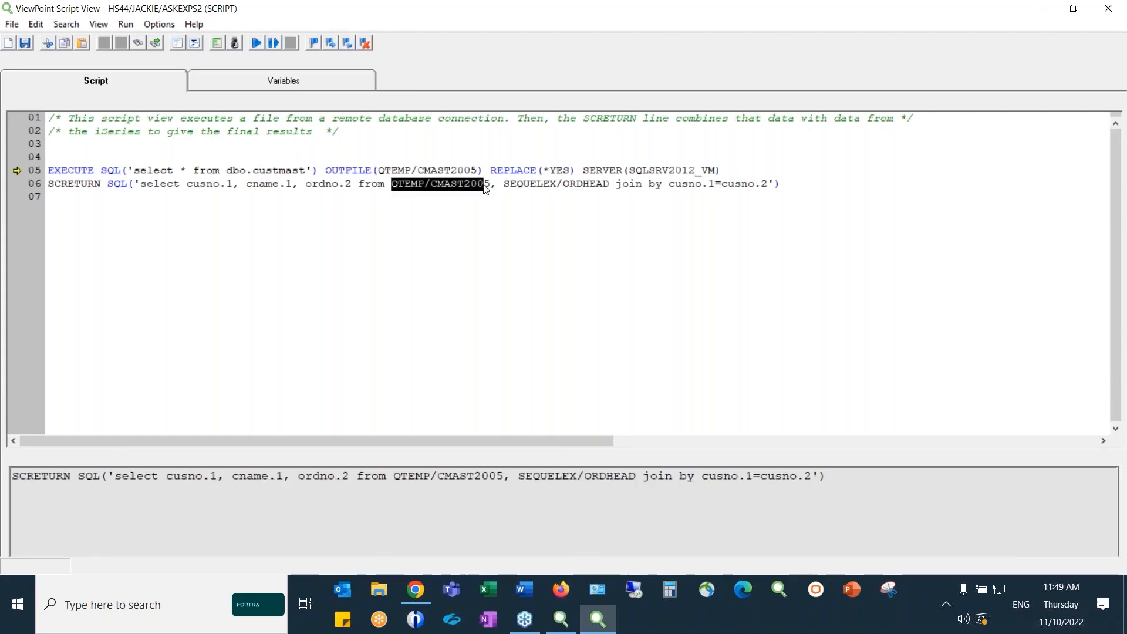
{"action": "left_click", "coordinate": [570, 184]}
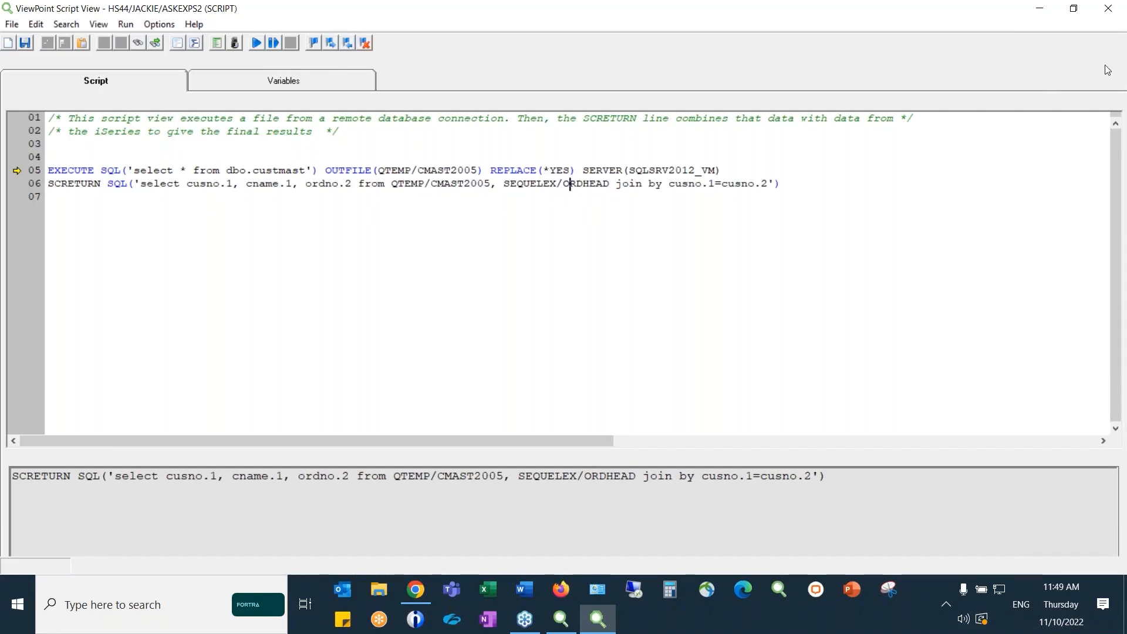
{"action": "mouse_move", "coordinate": [1126, 20]}
{"action": "left_mouse_down"}
{"action": "mouse_move", "coordinate": [1050, 20]}
{"action": "mouse_move", "coordinate": [1126, 11]}
{"action": "left_mouse_up"}
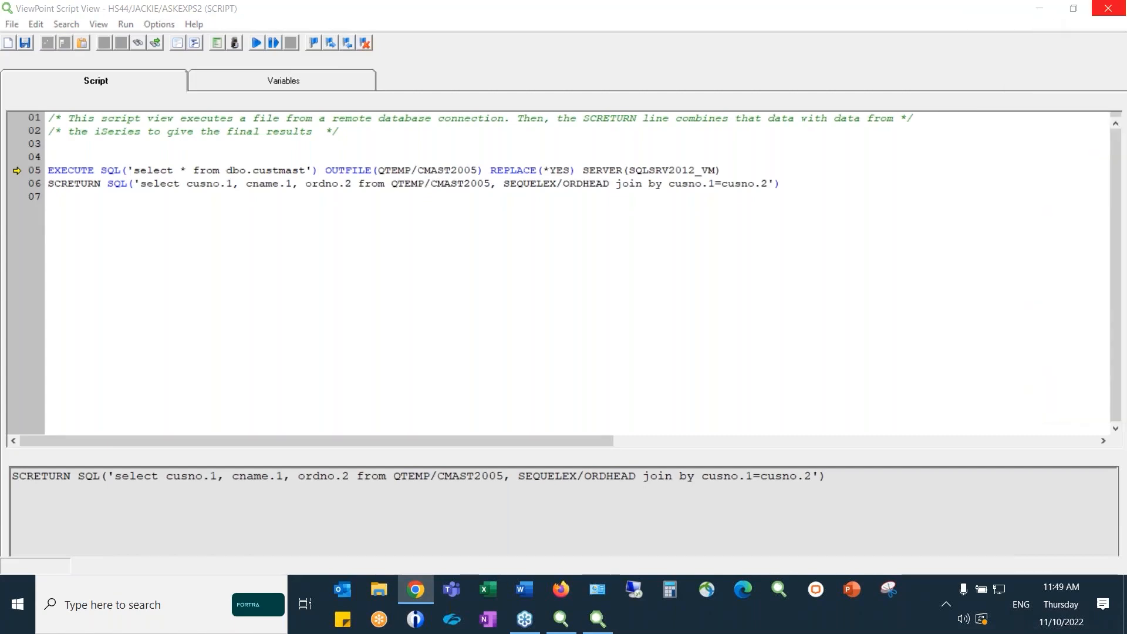
{"action": "left_click", "coordinate": [1103, 9]}
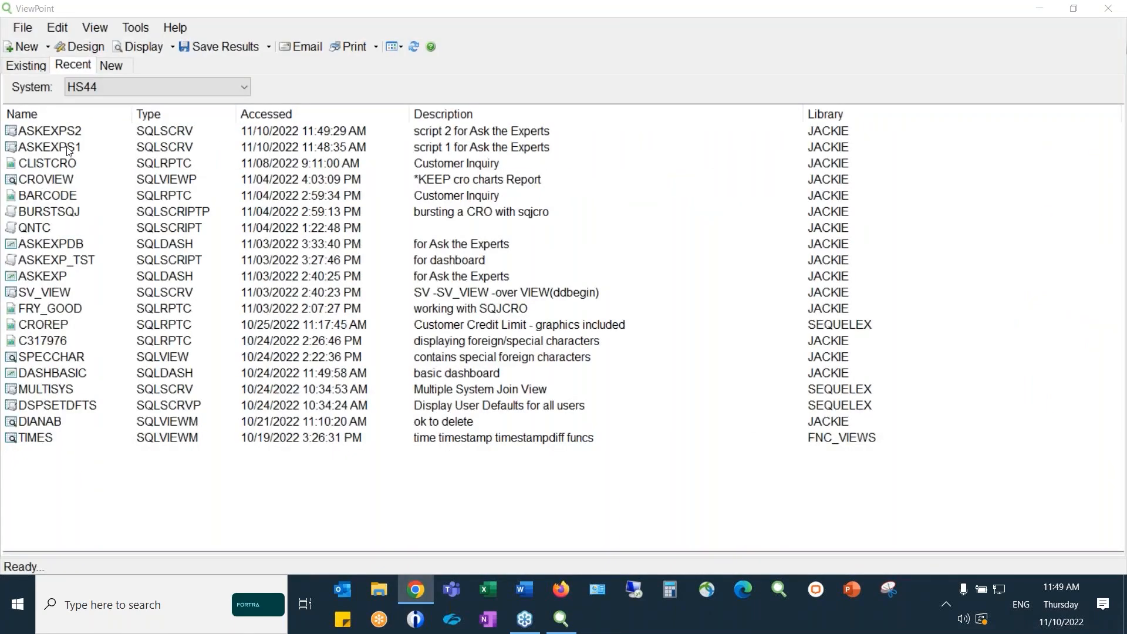
- Examine the output actions available for the ASKEXPS1 script view, including the ways to save its results
{"action": "left_click", "coordinate": [69, 151]}
{"action": "right_click", "coordinate": [69, 151]}
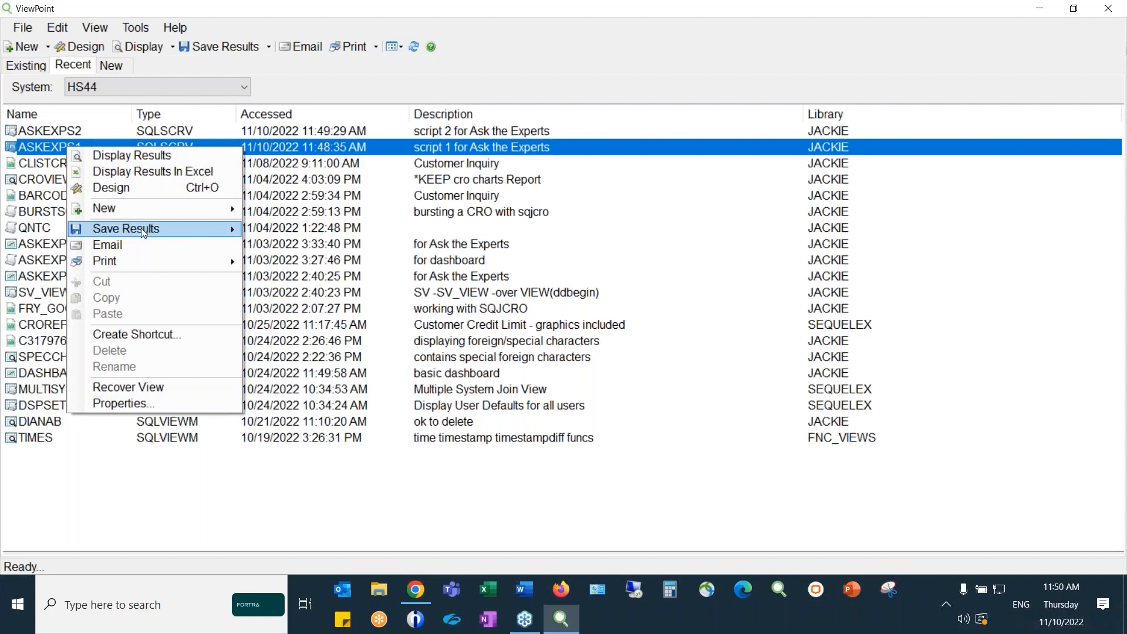
{"action": "mouse_move", "coordinate": [175, 230]}
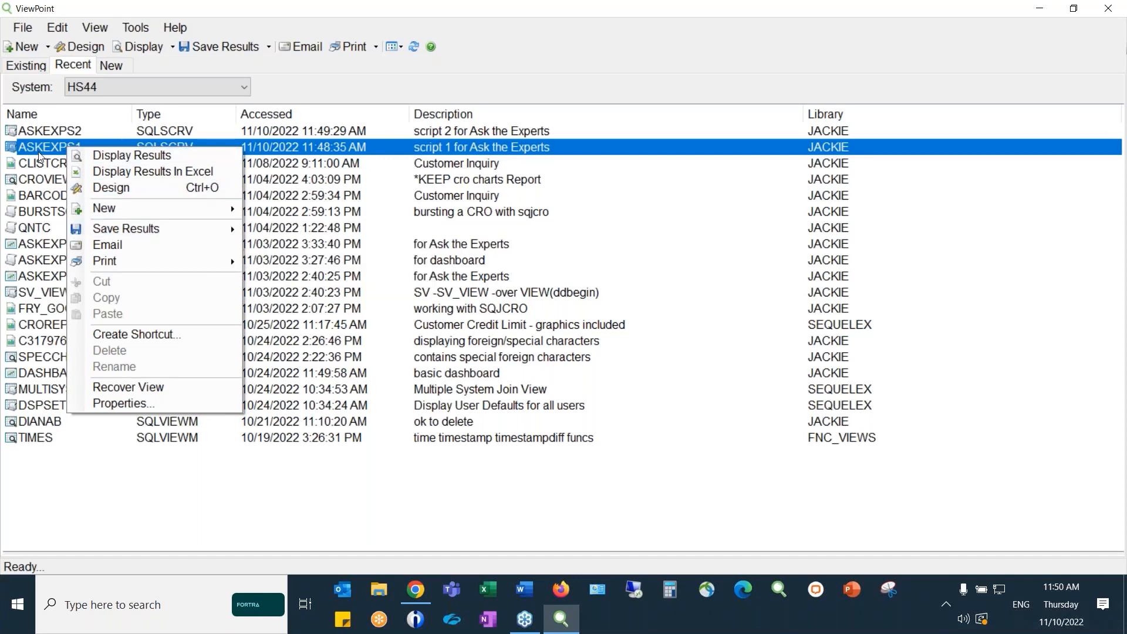
{"action": "left_click", "coordinate": [39, 155]}
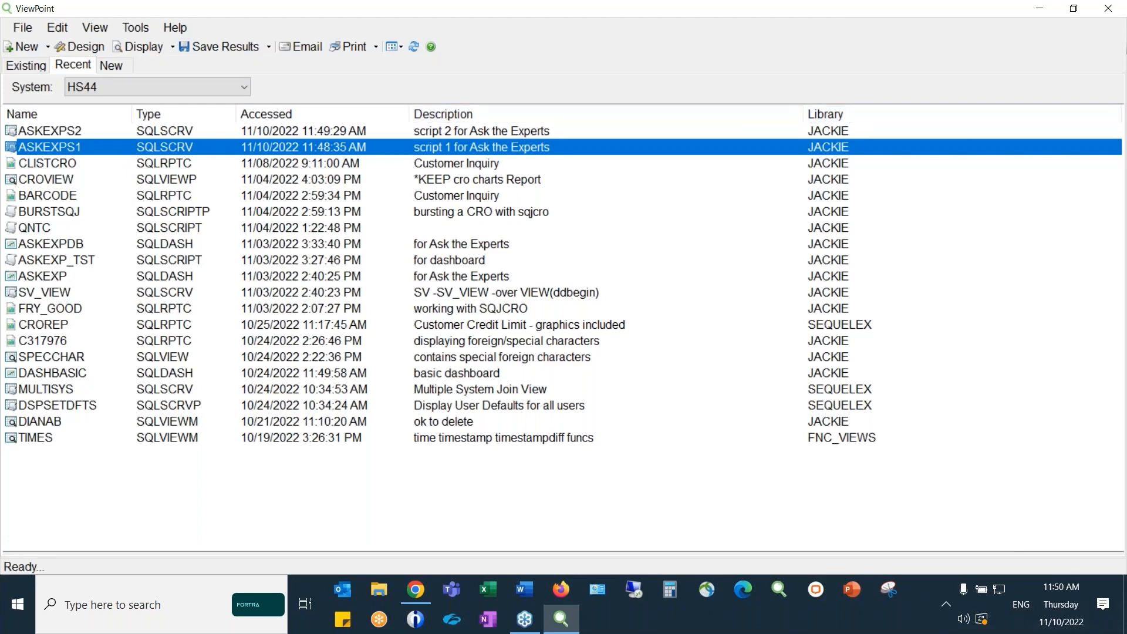
- Switch to the SEQUEL web interface in Chrome and open the ASKEXPDB dashboard from the recent objects
{"action": "key", "text": "alt+Tab"}
{"action": "left_click_drag", "start_coordinate": [1126, 54], "coordinate": [628, 53]}
{"action": "left_click", "coordinate": [811, 52]}
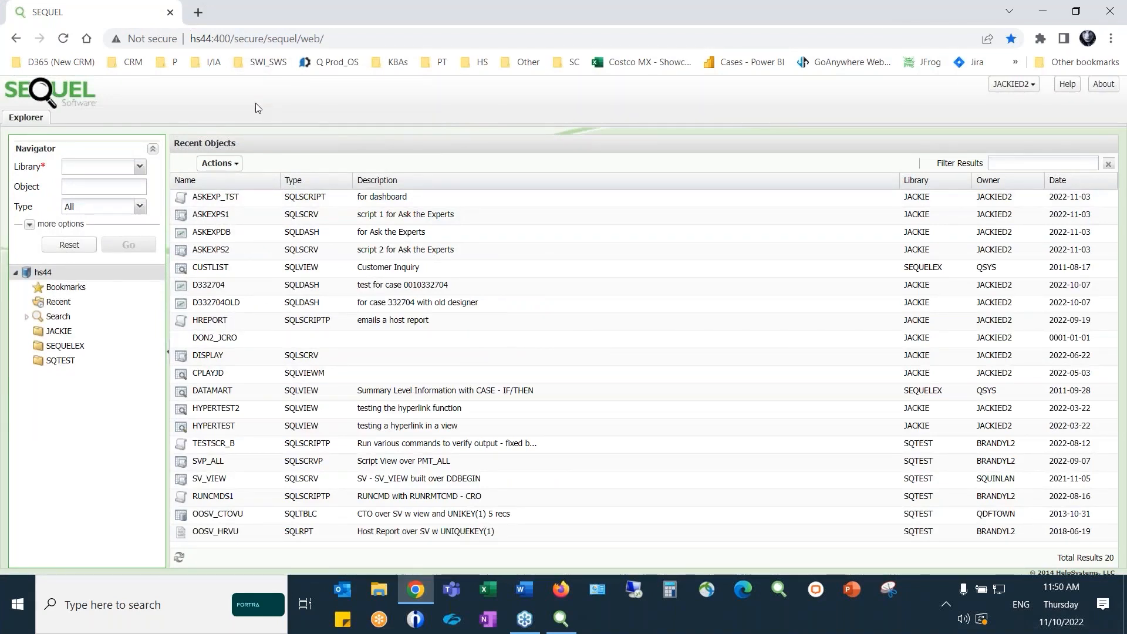
{"action": "double_click", "coordinate": [357, 234]}
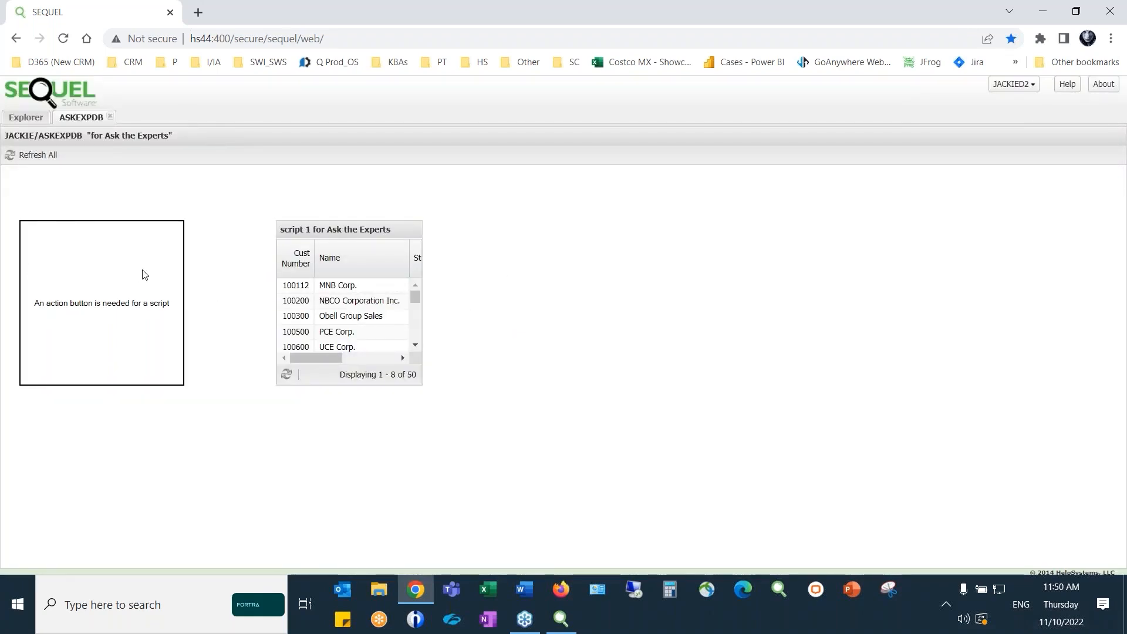
- Widen the dashboard's script 1 results table to show all its columns, and run the ASKEXP_TST script from its action box
{"action": "left_click_drag", "start_coordinate": [422, 257], "coordinate": [585, 263]}
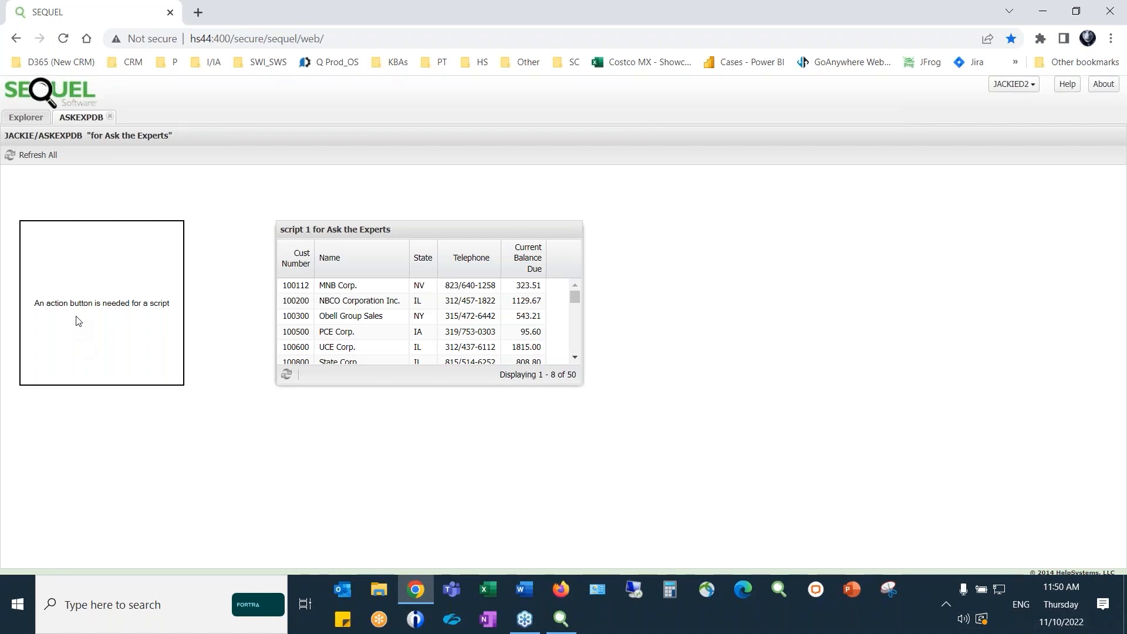
{"action": "left_click", "coordinate": [111, 265]}
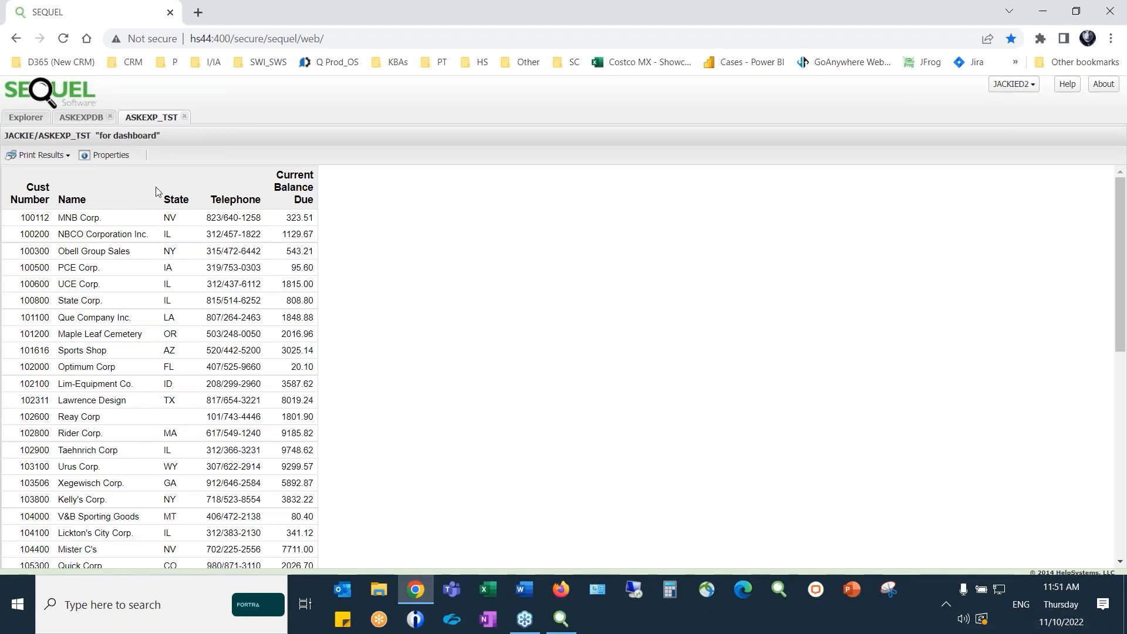
- Return to the ASKEXPDB dashboard, enlarge the script 1 results table and sort it ascending by Telephone
{"action": "left_click", "coordinate": [81, 118]}
{"action": "left_click_drag", "start_coordinate": [583, 385], "coordinate": [666, 480]}
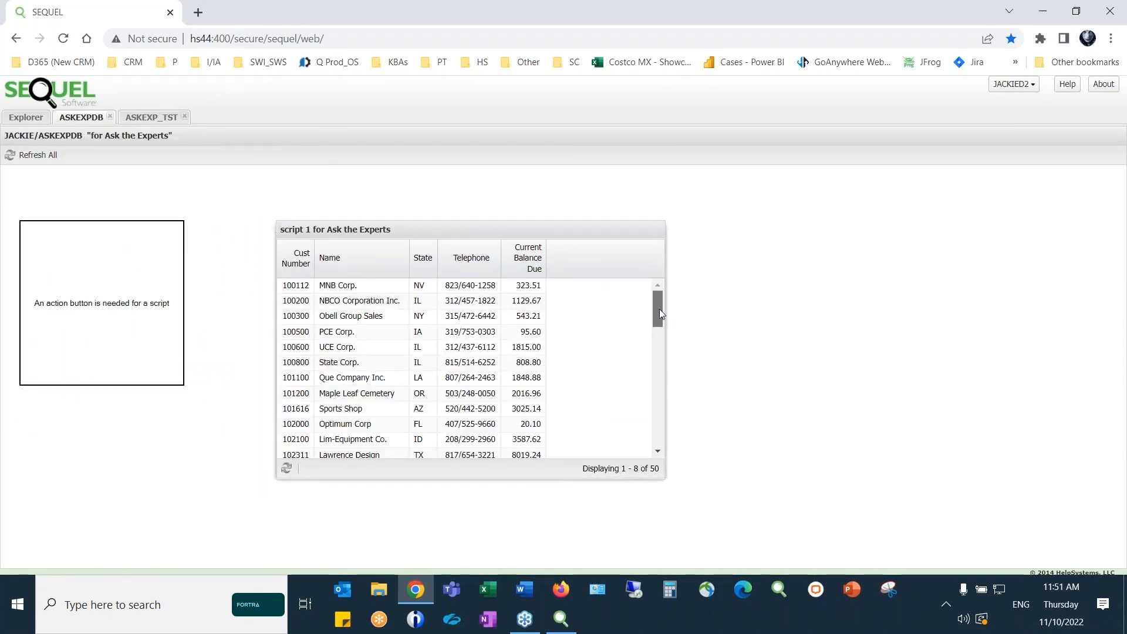
{"action": "mouse_move", "coordinate": [659, 310]}
{"action": "left_mouse_down"}
{"action": "mouse_move", "coordinate": [650, 424]}
{"action": "mouse_move", "coordinate": [668, 376]}
{"action": "mouse_move", "coordinate": [662, 306]}
{"action": "left_mouse_up"}
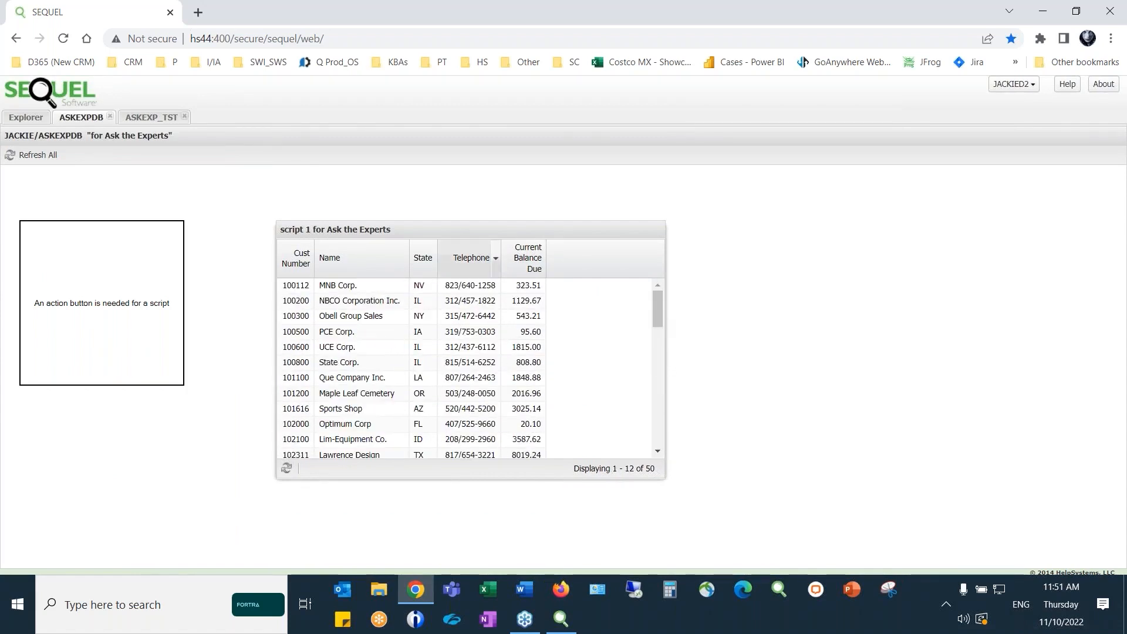
{"action": "right_click", "coordinate": [462, 260]}
{"action": "left_click", "coordinate": [463, 260]}
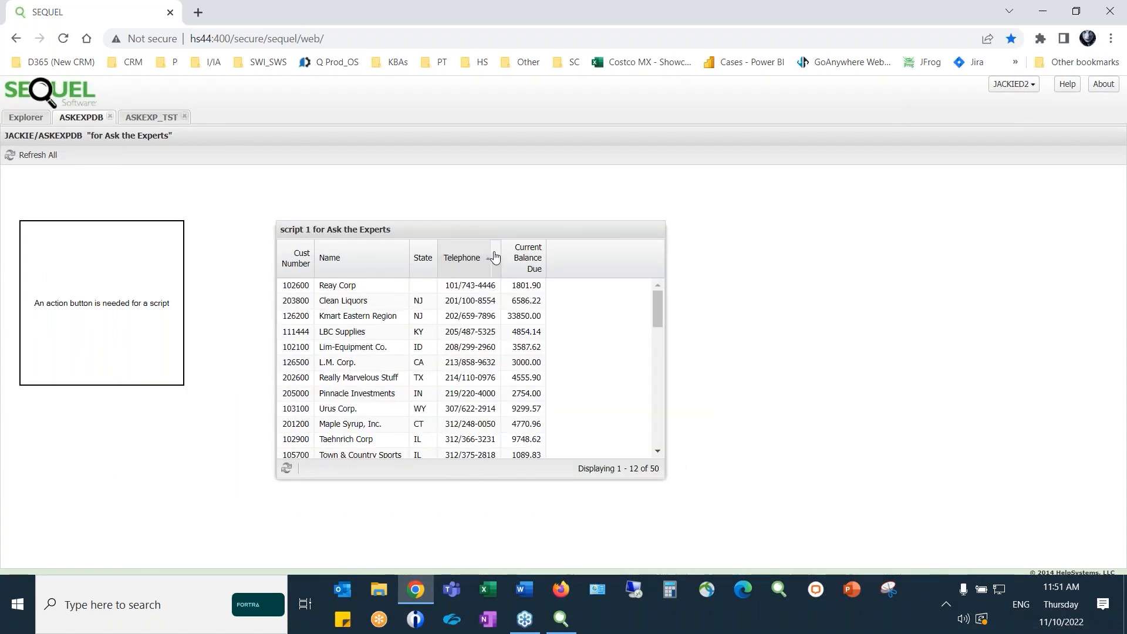
- Examine the sorting and column display options offered for the Telephone column of the dashboard table
{"action": "left_click", "coordinate": [495, 257]}
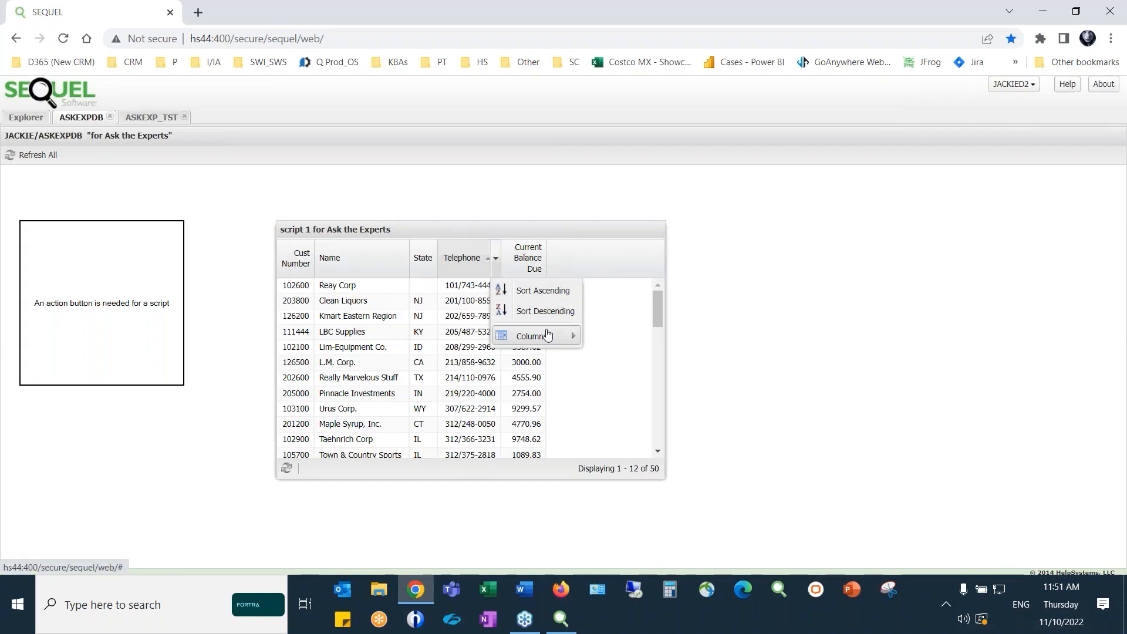
{"action": "mouse_move", "coordinate": [546, 346]}
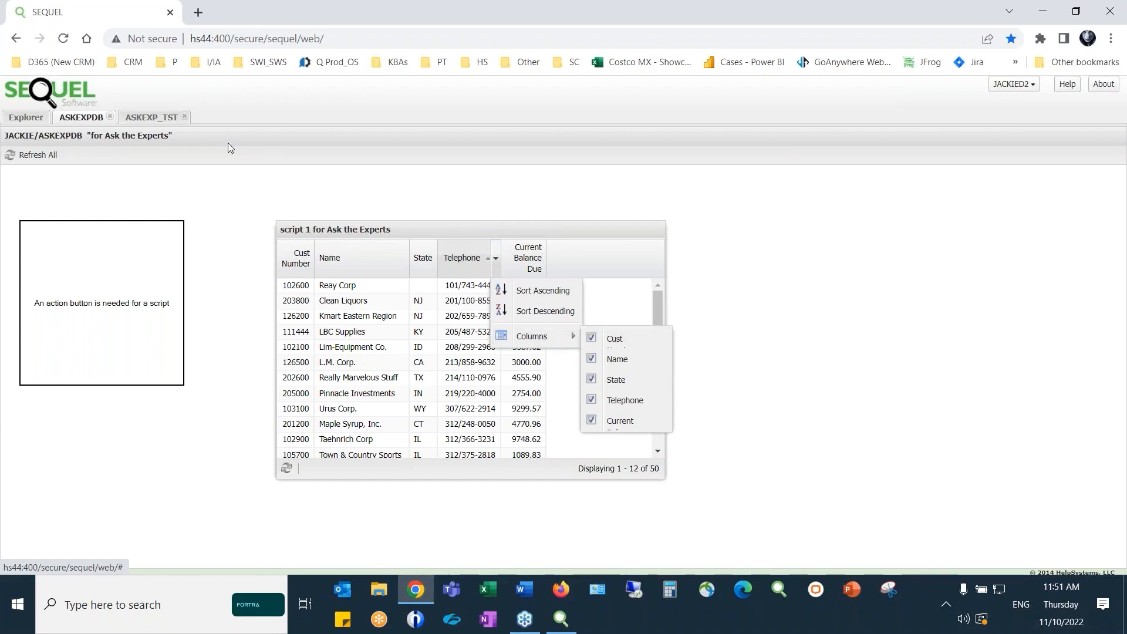
{"action": "left_click", "coordinate": [415, 235]}
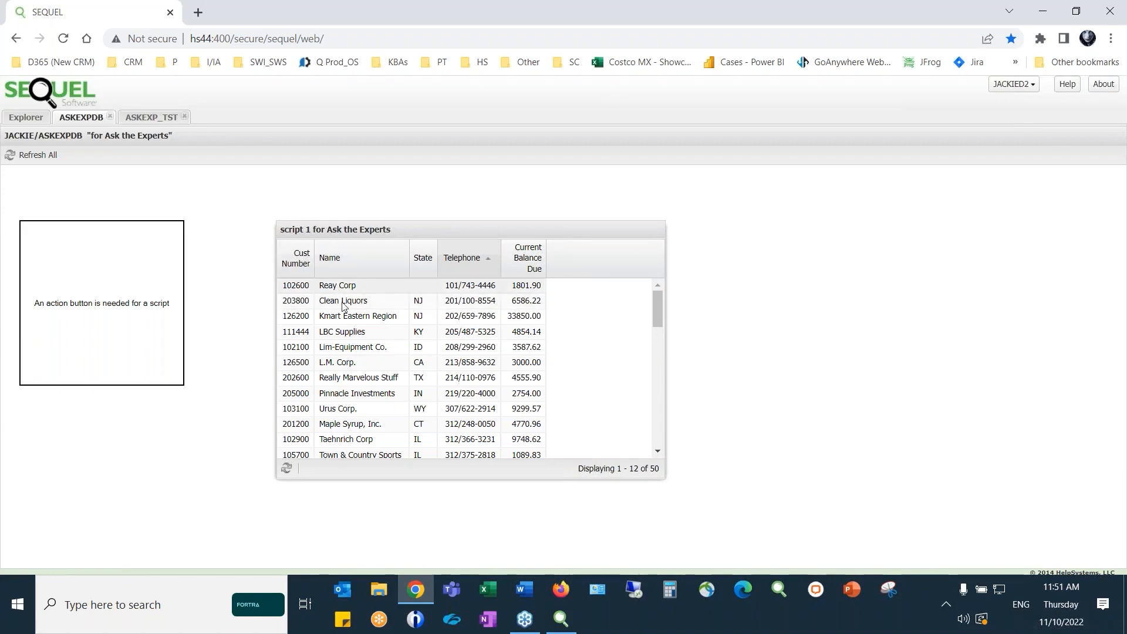
- Compare the ASKEXP_TST script output with the ASKEXPDB dashboard table, and close both objects
{"action": "left_click", "coordinate": [141, 120]}
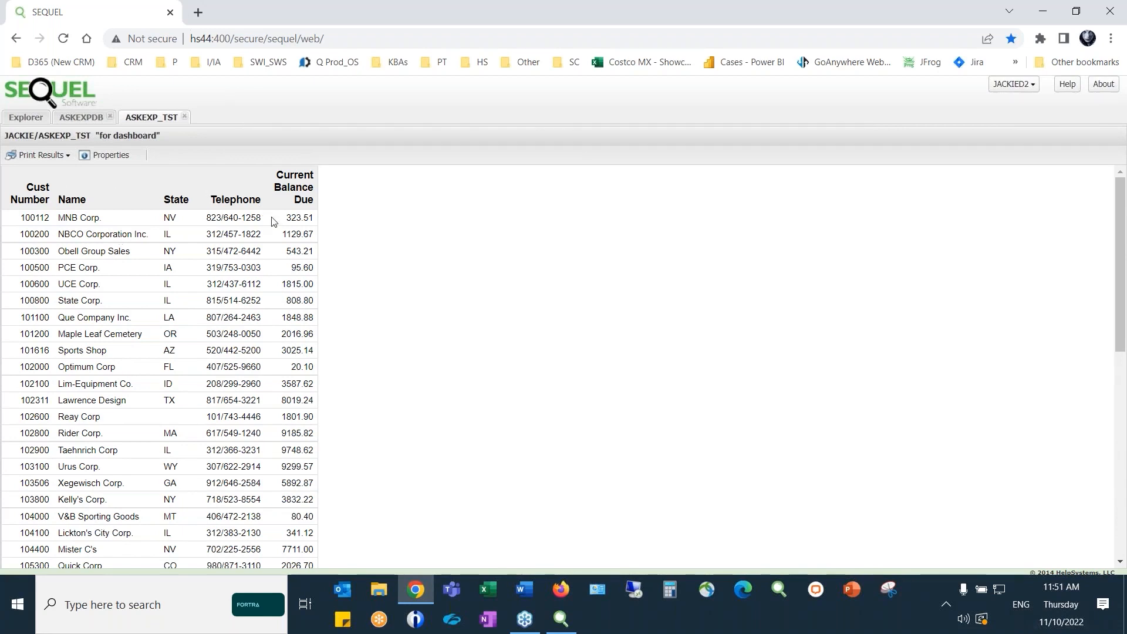
{"action": "left_click", "coordinate": [85, 119]}
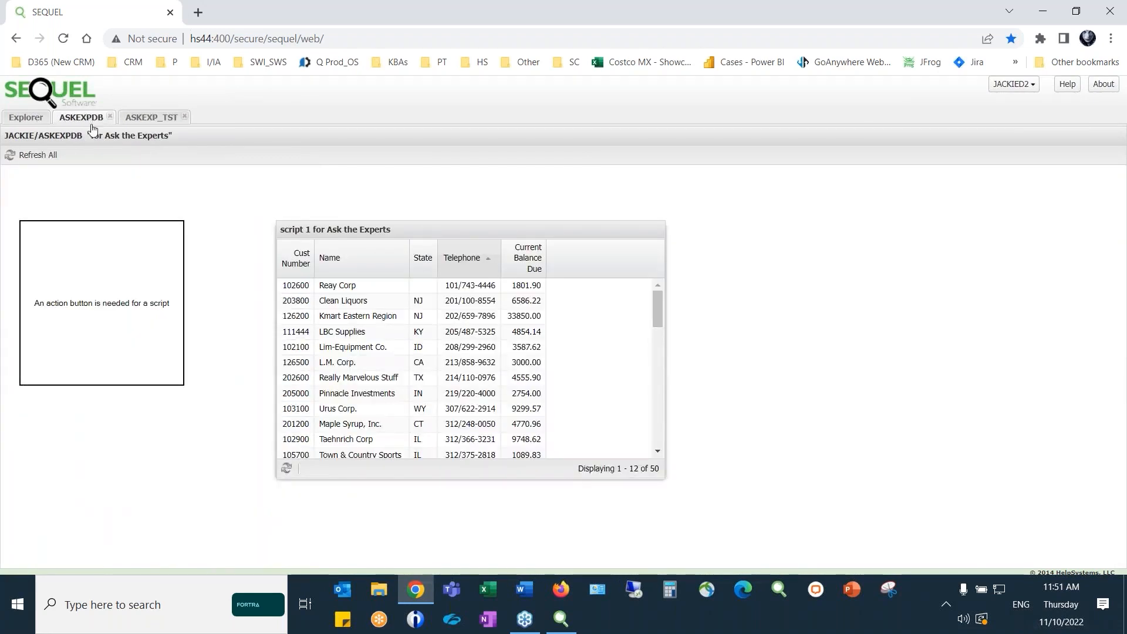
{"action": "left_click", "coordinate": [184, 117]}
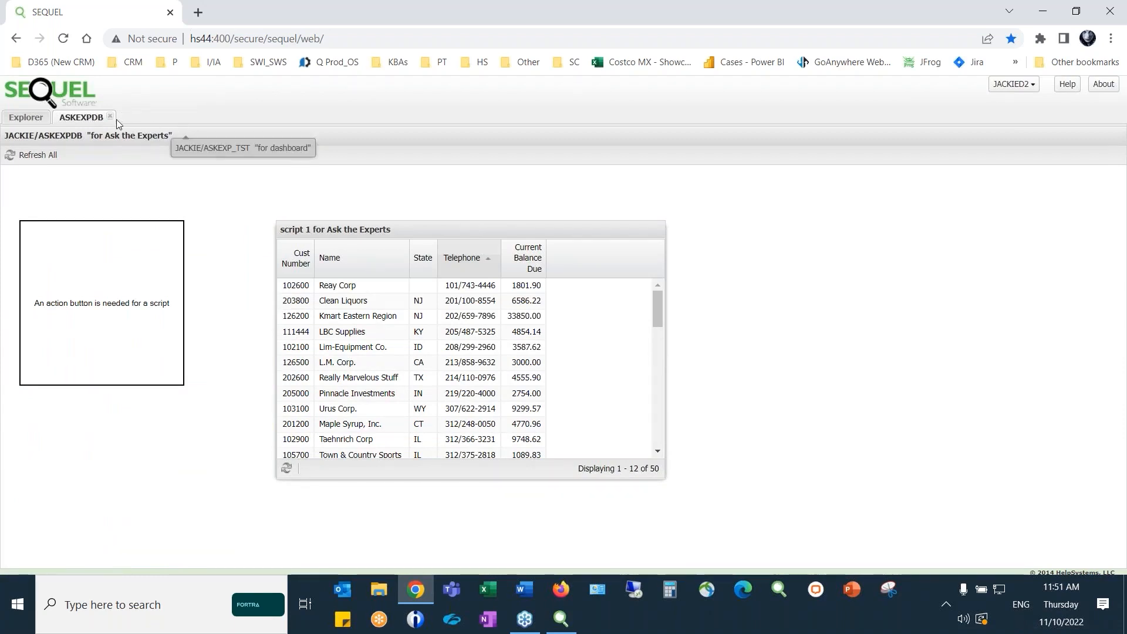
{"action": "left_click", "coordinate": [110, 118]}
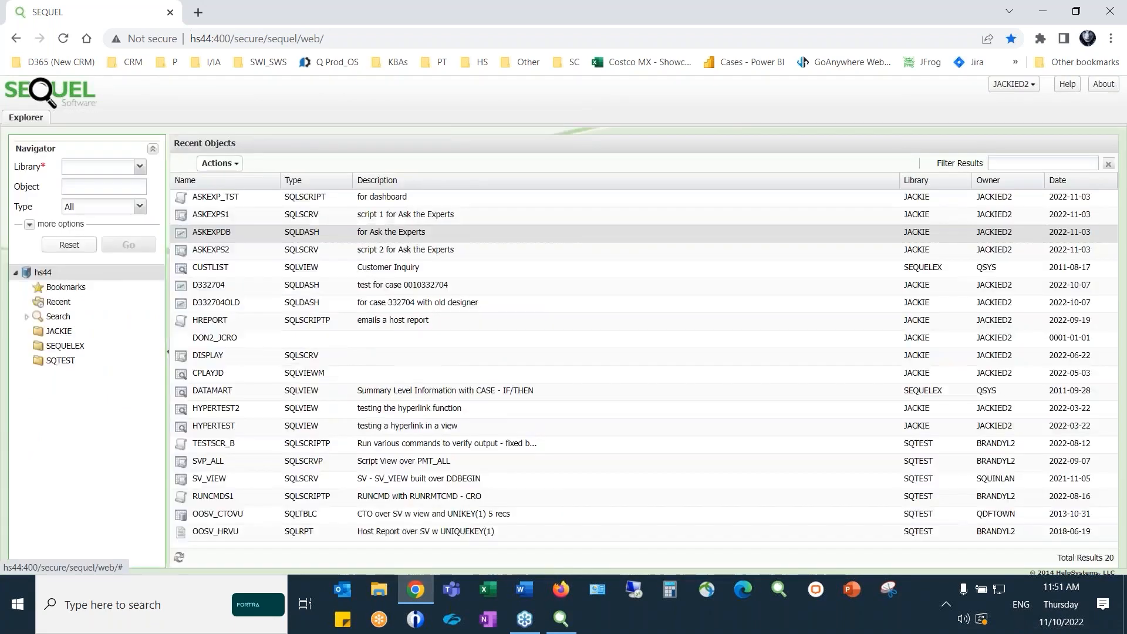
- Examine the save and print options for the ASKEXPS1 script view in the web object list
{"action": "right_click", "coordinate": [258, 218]}
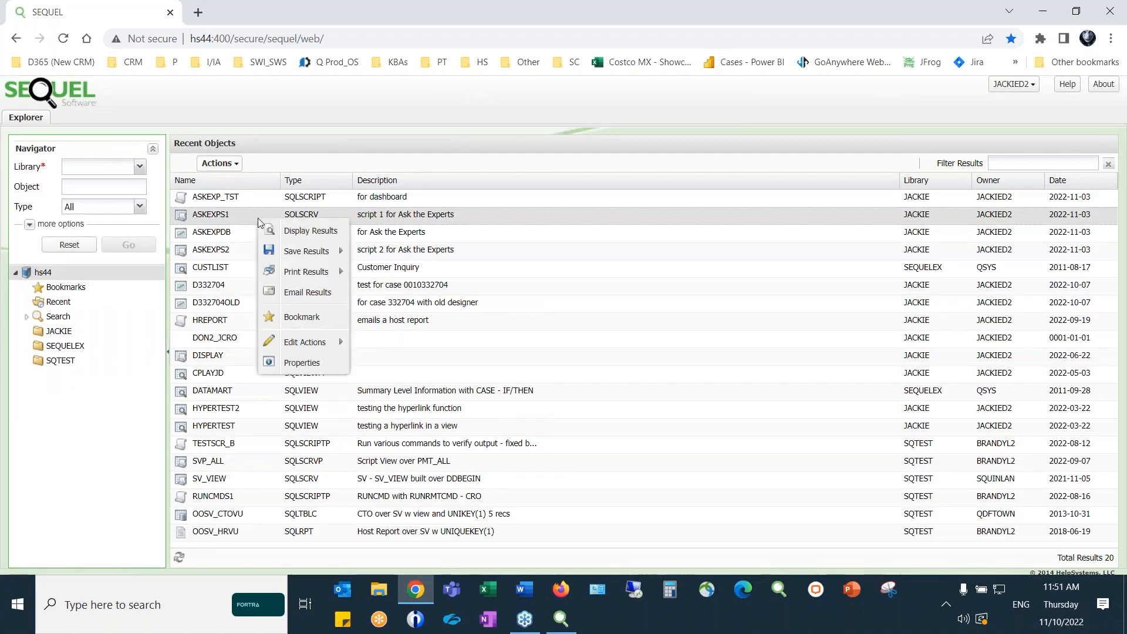
{"action": "mouse_move", "coordinate": [310, 253]}
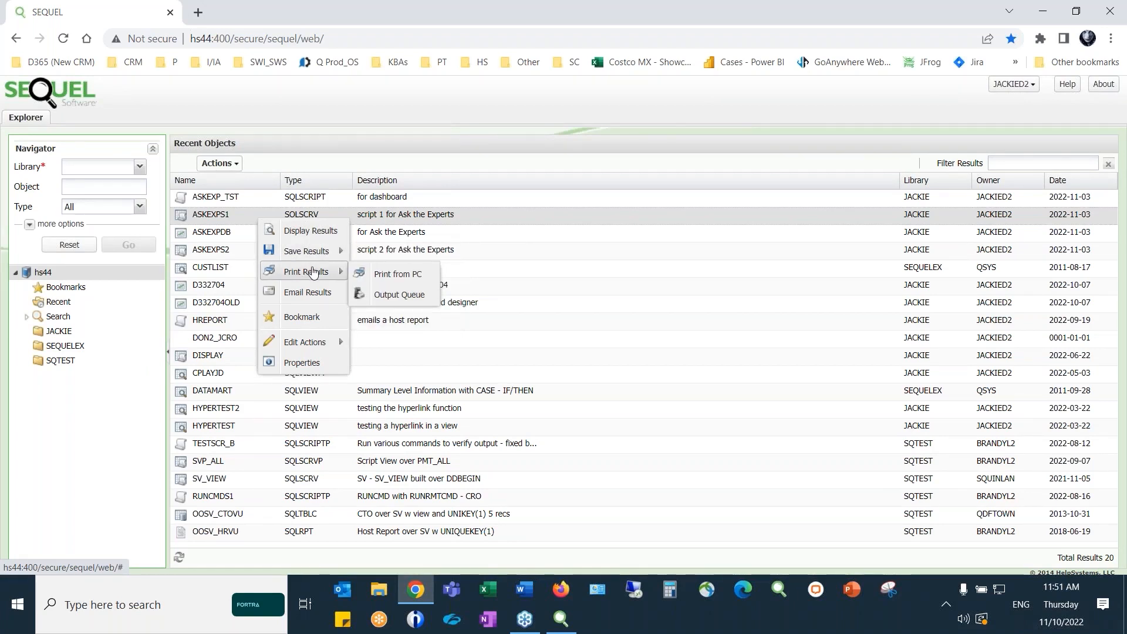
{"action": "left_click", "coordinate": [235, 218]}
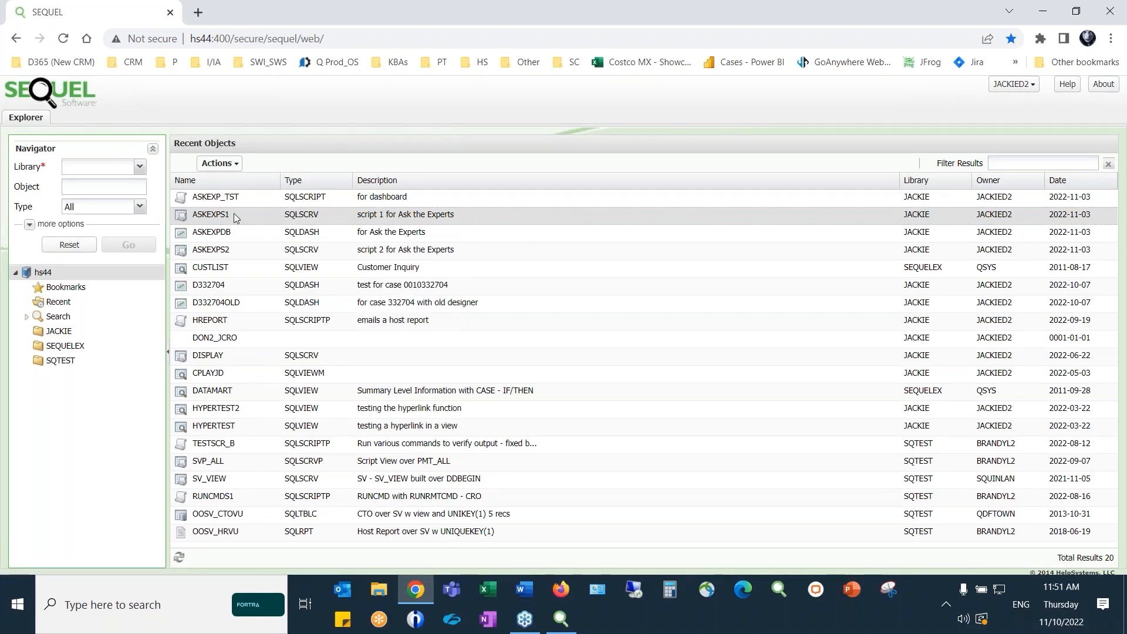